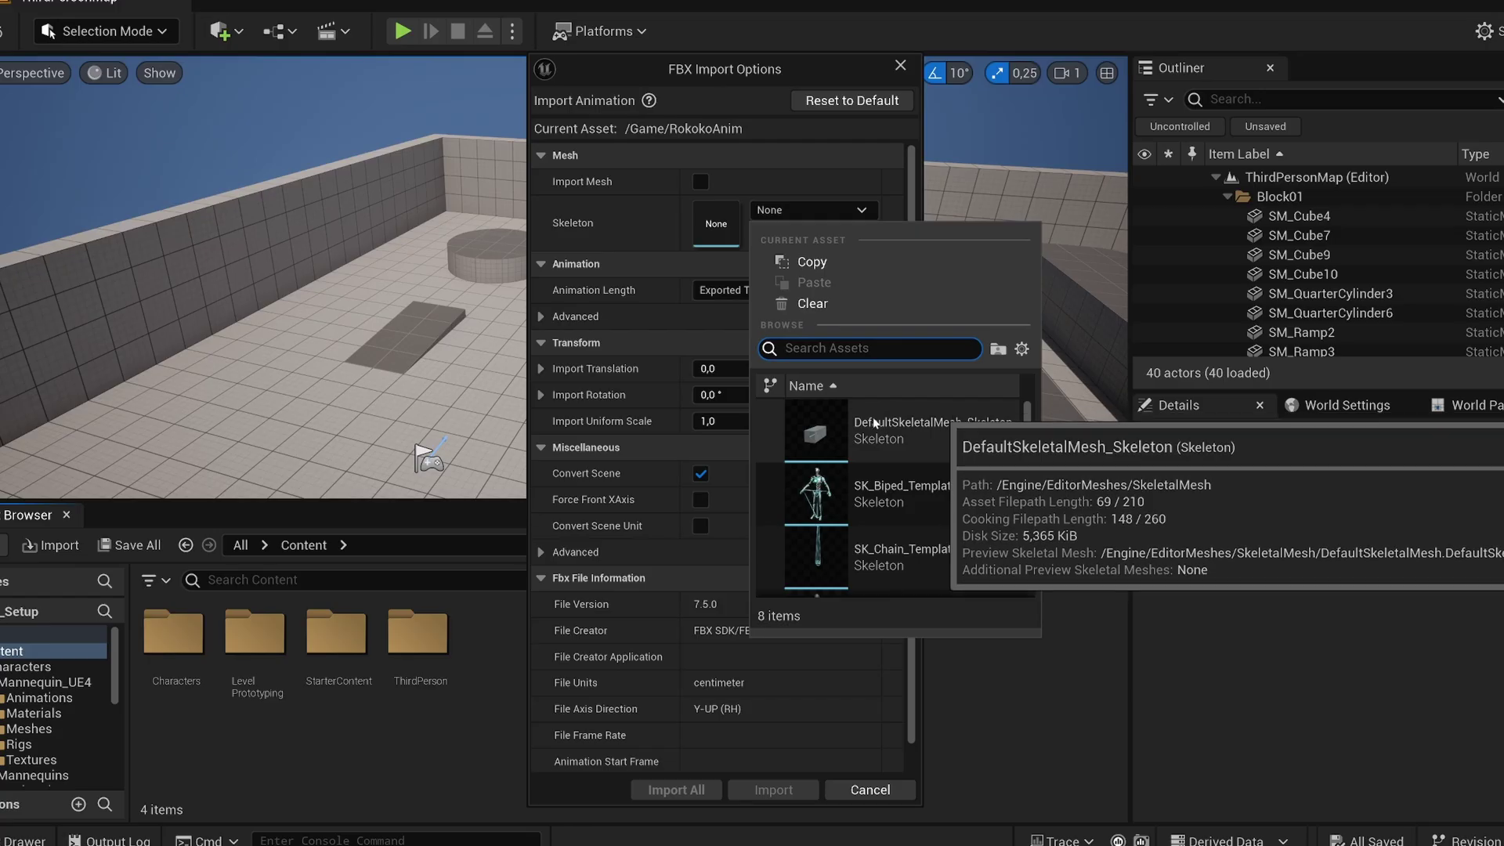
scroll(873, 418, down, 1)
scroll(881, 446, down, 1)
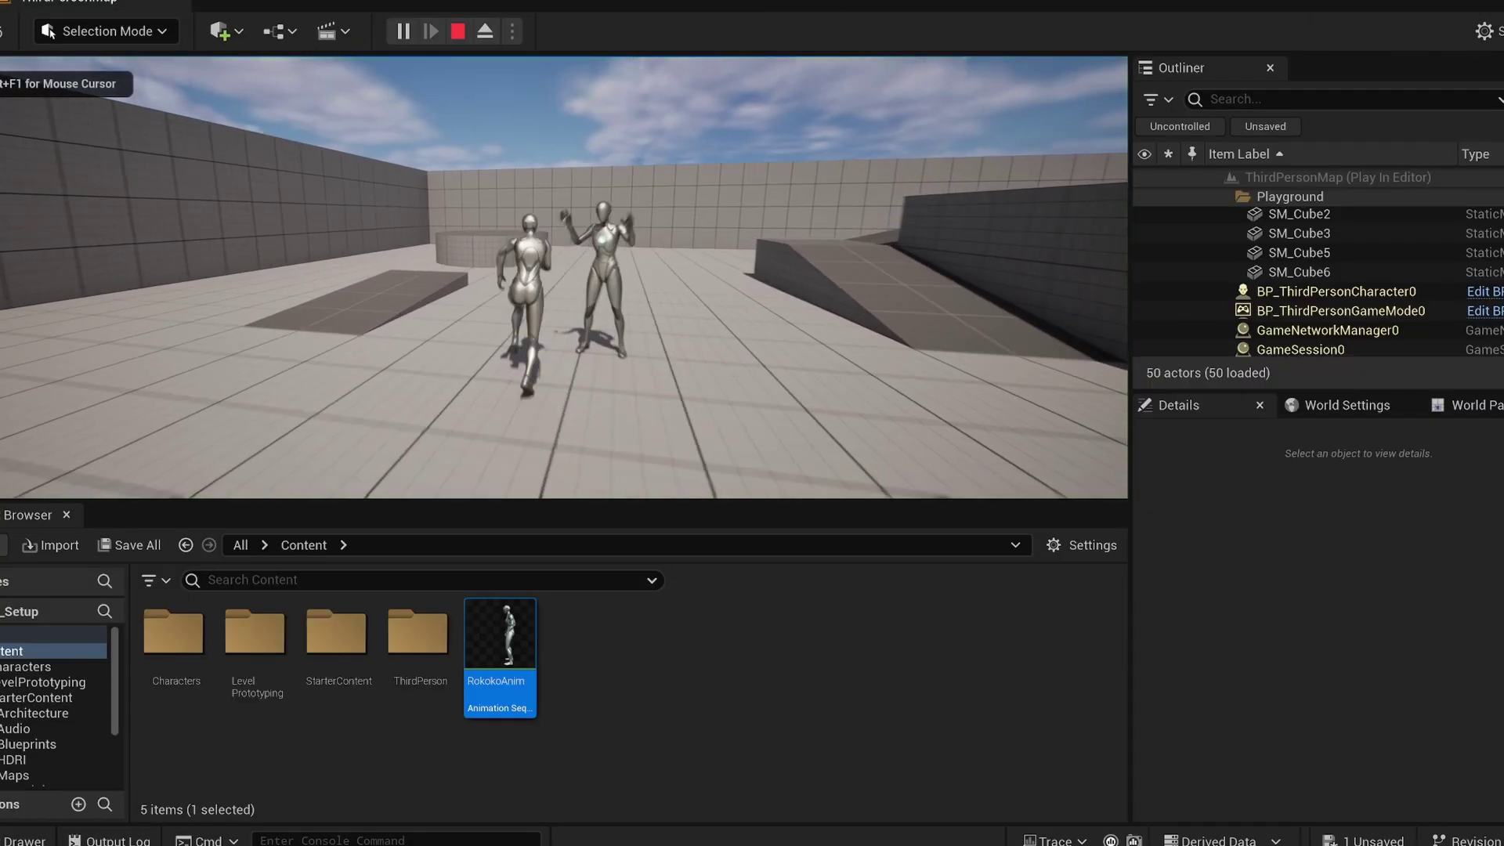
Step: Walk the player character up to the dancing mannequin, then turn and run away
key(w)
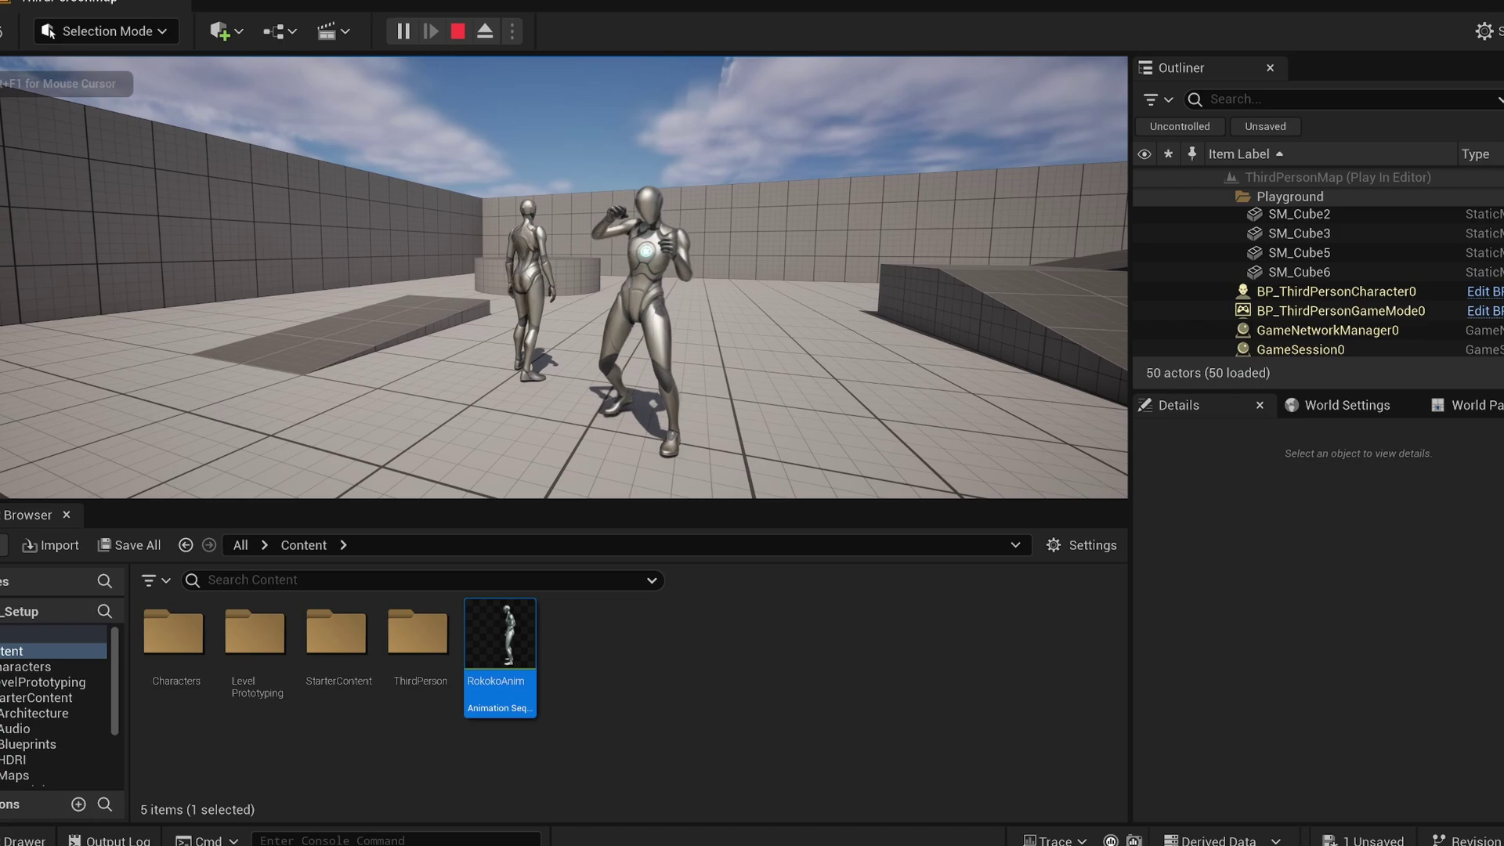
key(w)
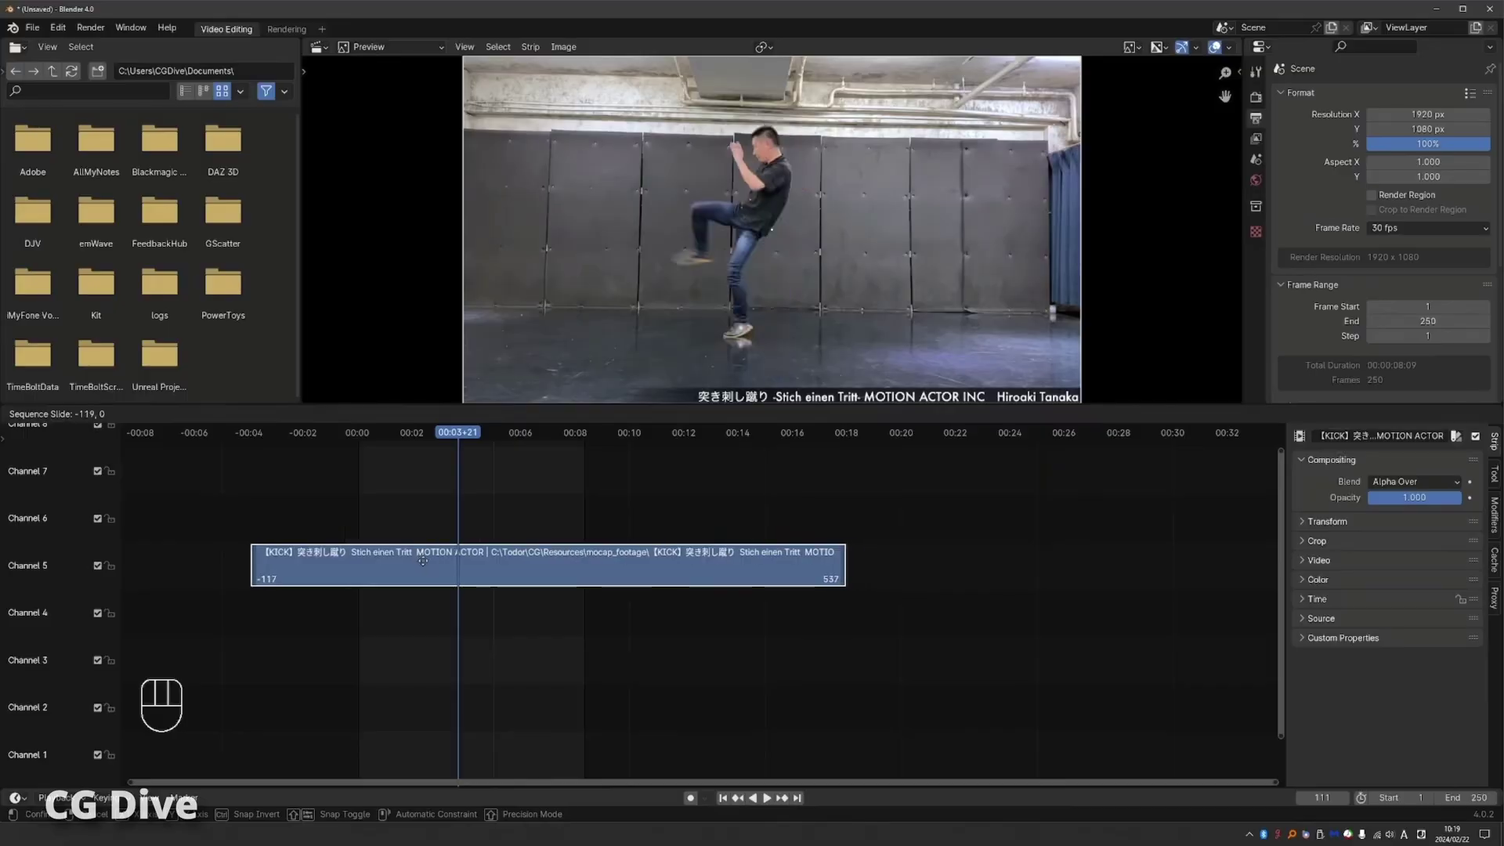
Step: Move the kick footage strip on channel 5 a few frames earlier
drag(424, 561, 420, 561)
click(360, 431)
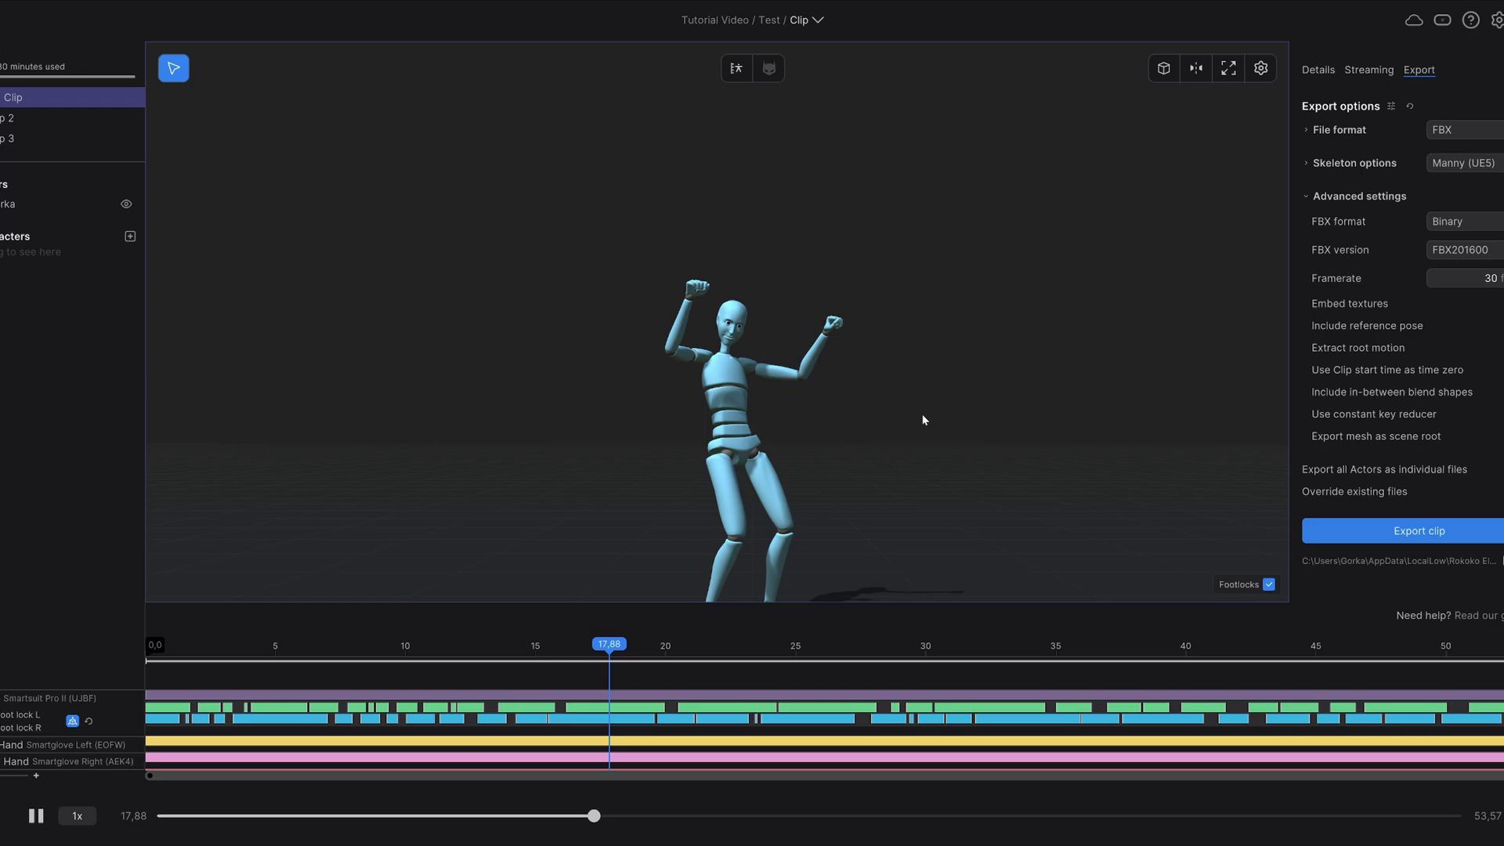
Step: Pause the recorded Rokoko clip and rewind the playhead a few seconds
key(space)
drag(605, 642, 540, 647)
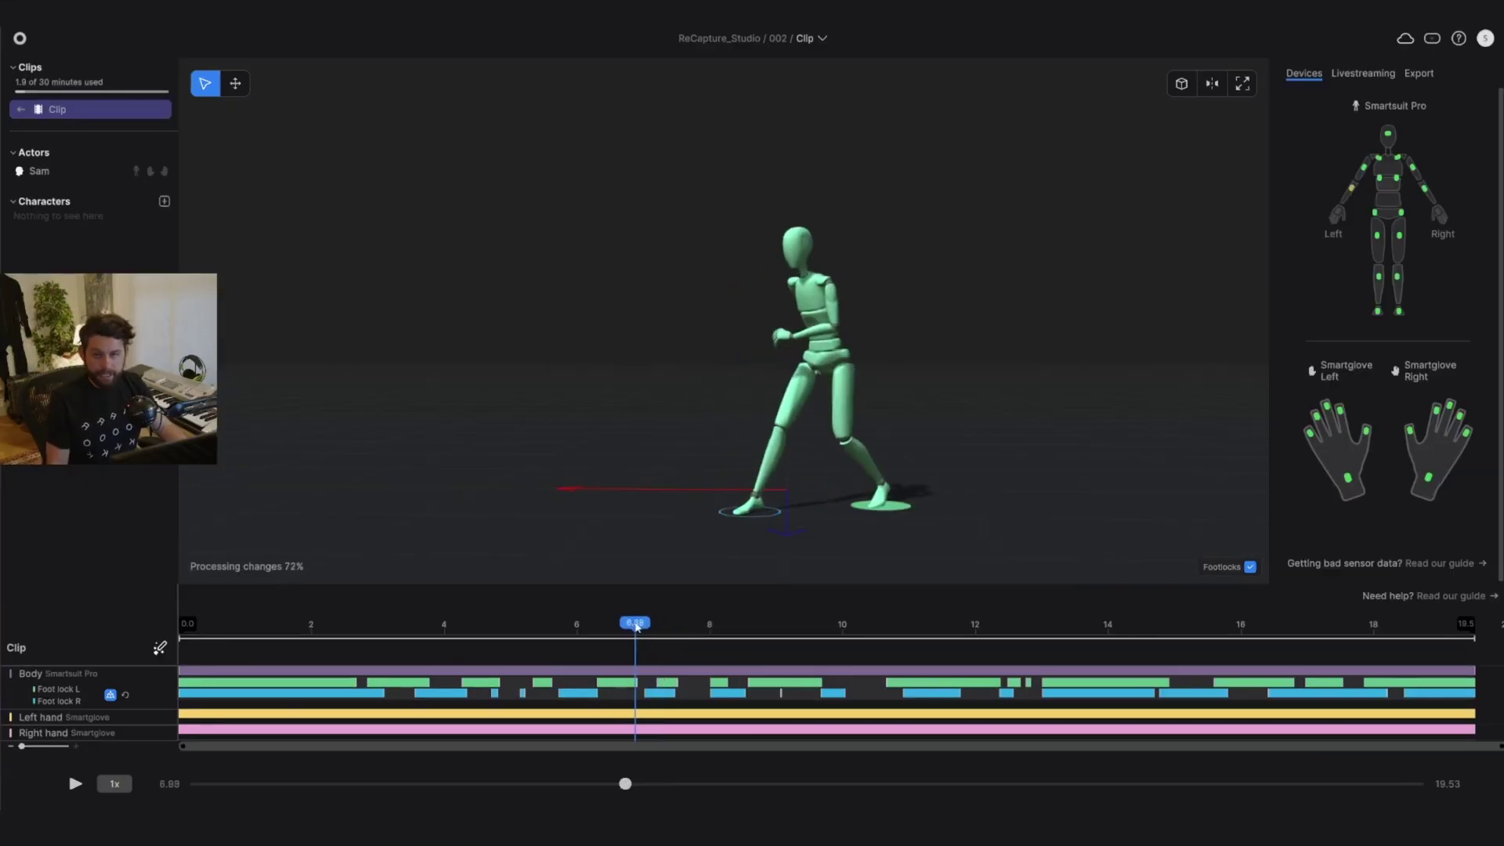
Step: Resume playback of the recorded mocap clip in Rokoko Studio
key(space)
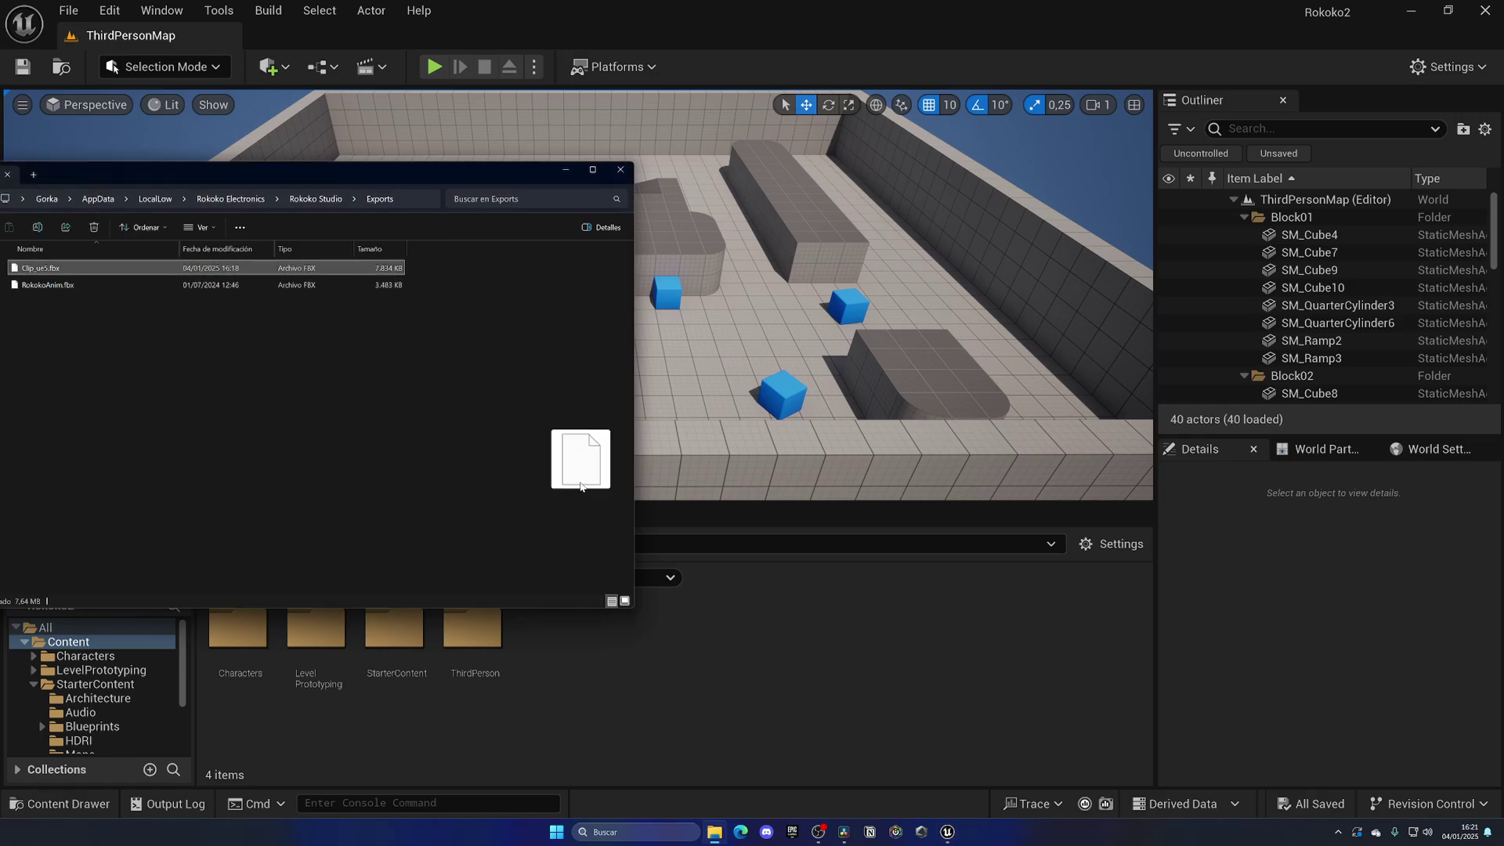
Step: Import the Clip_ue5 FBX as an animation using the SK_Mannequin skeleton
drag(770, 613, 770, 613)
click(621, 172)
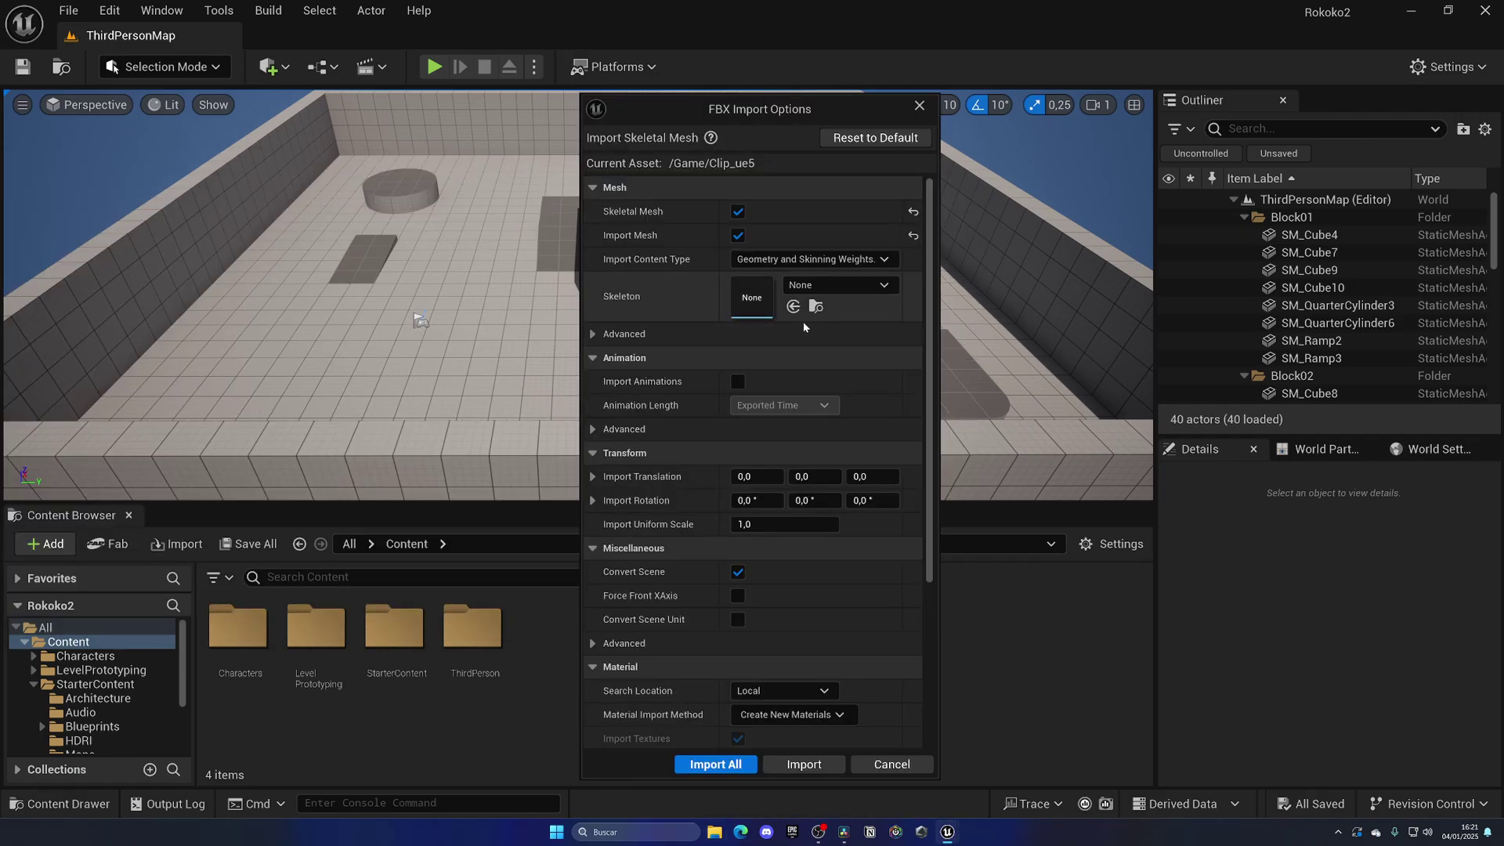
click(839, 285)
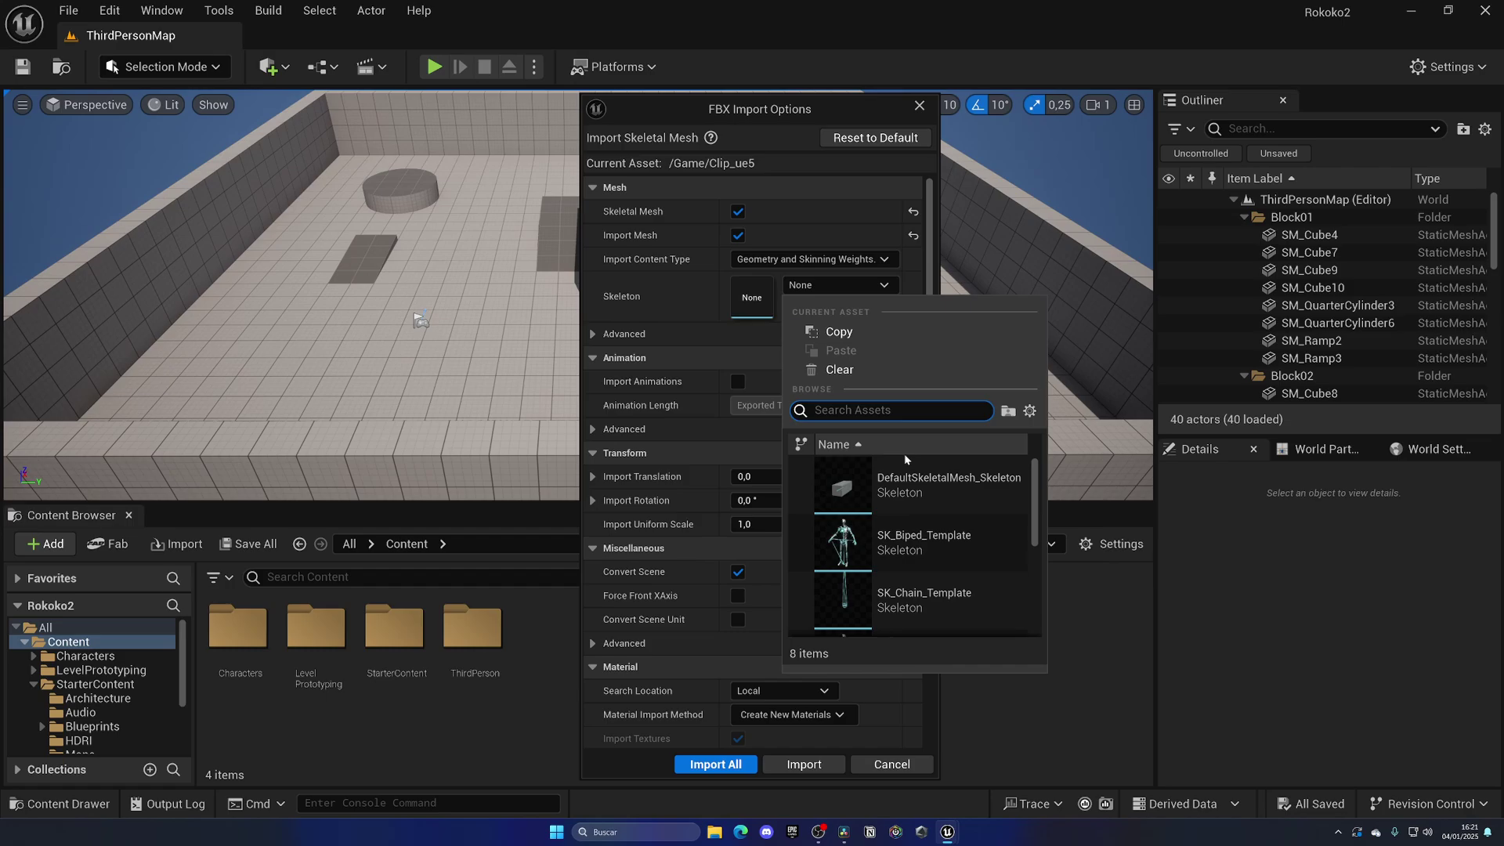
scroll(899, 528, down, 2)
scroll(898, 529, down, 1)
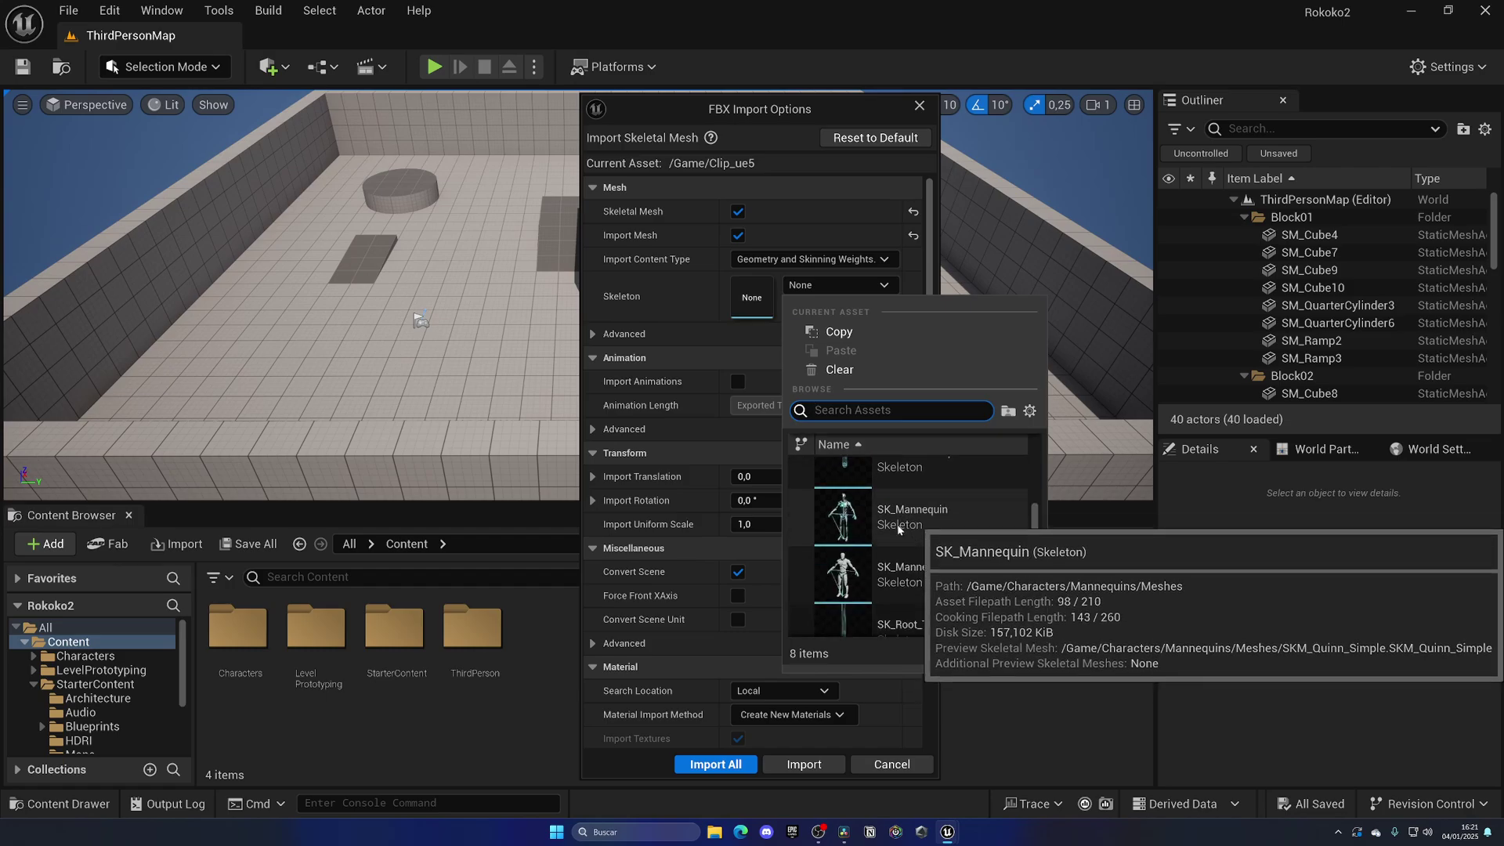
click(928, 520)
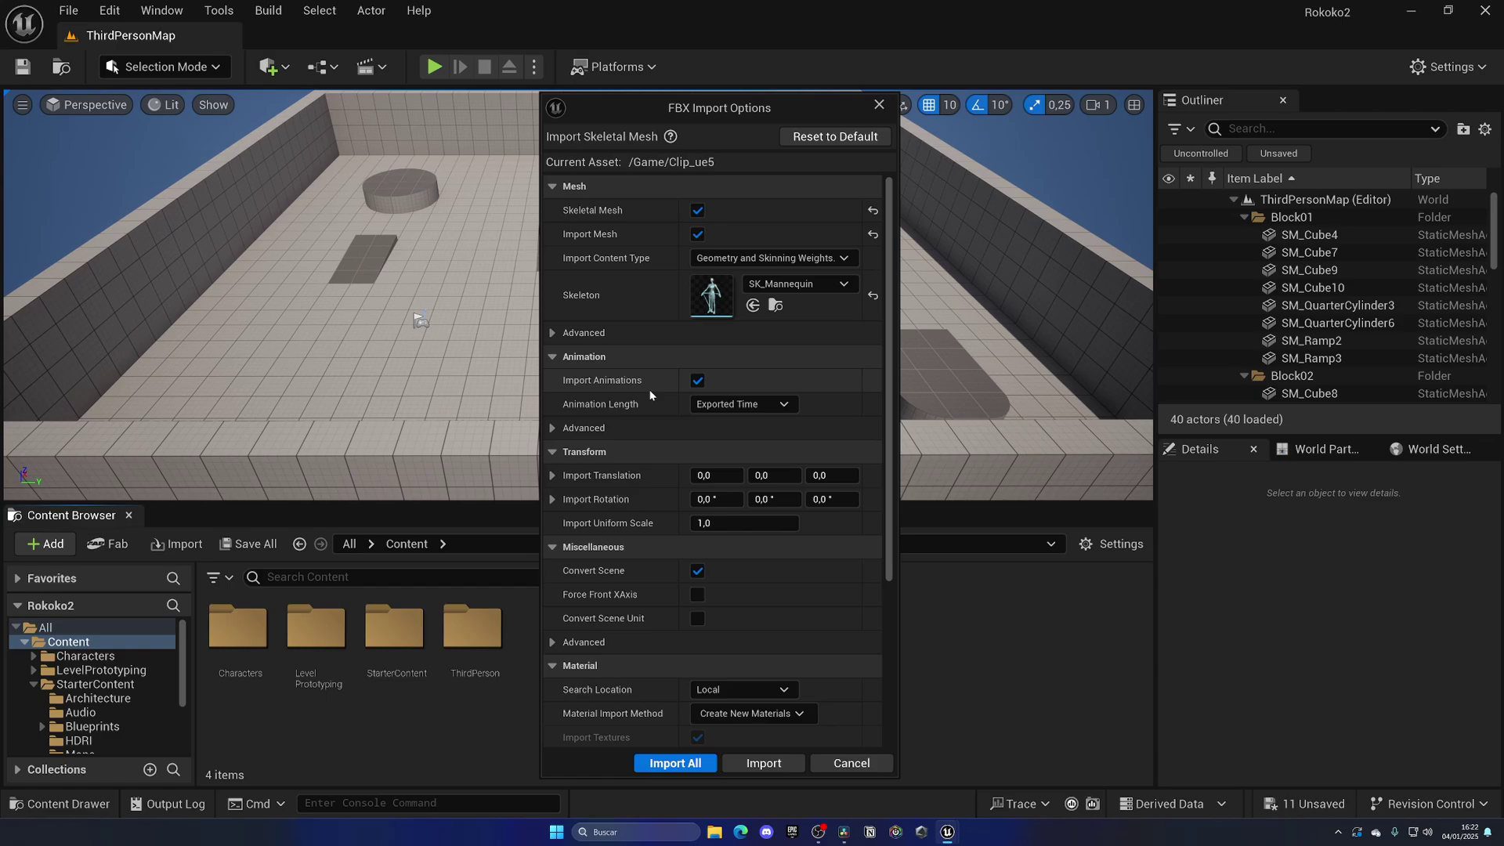
scroll(705, 588, down, 3)
click(674, 762)
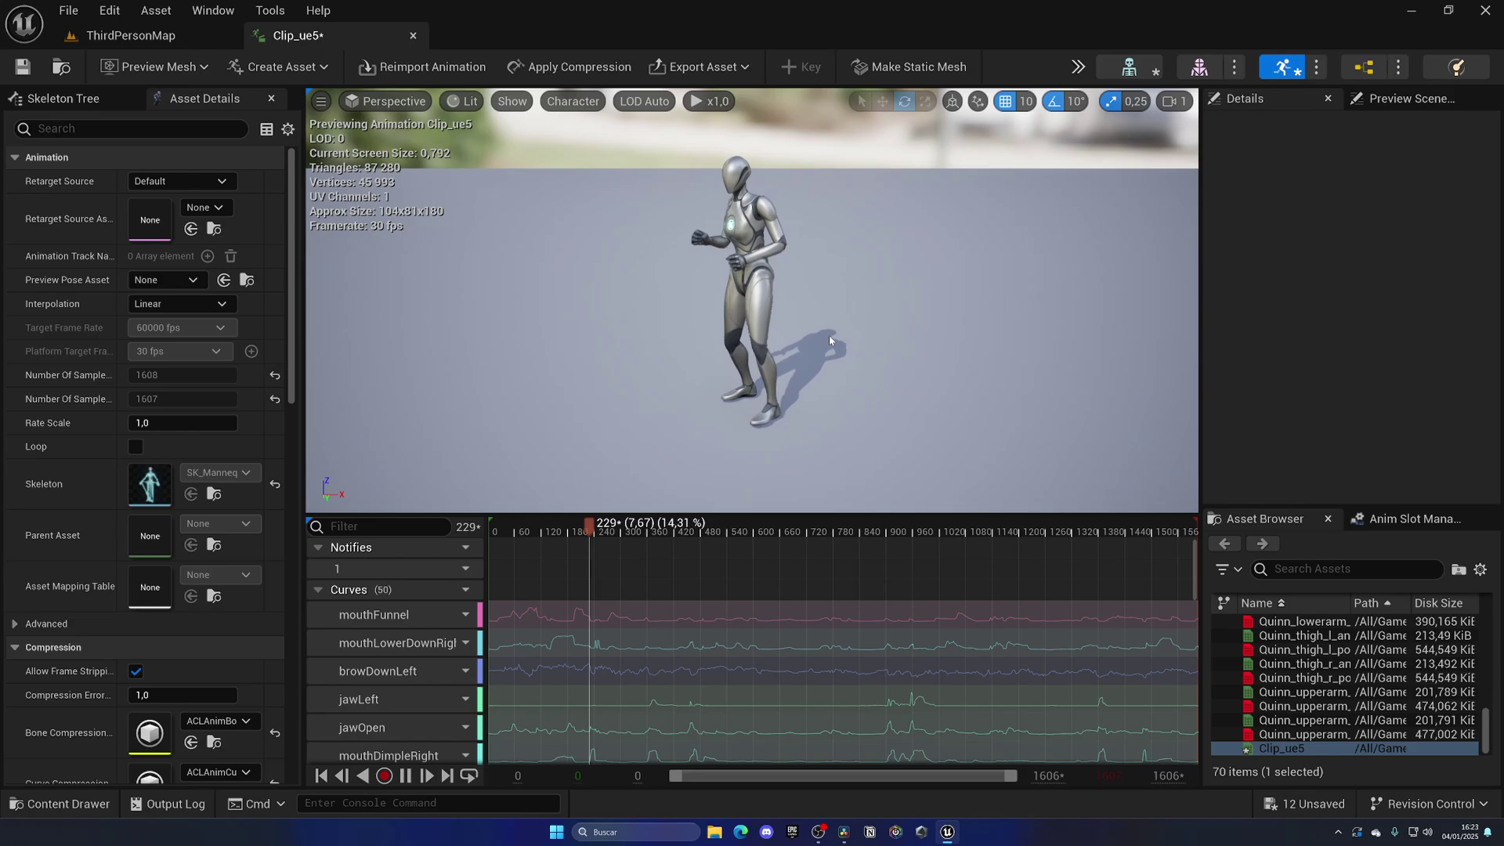
Step: Close the animation editor, then focus on the Clip_ue5 actor and rotate it
click(413, 35)
click(459, 250)
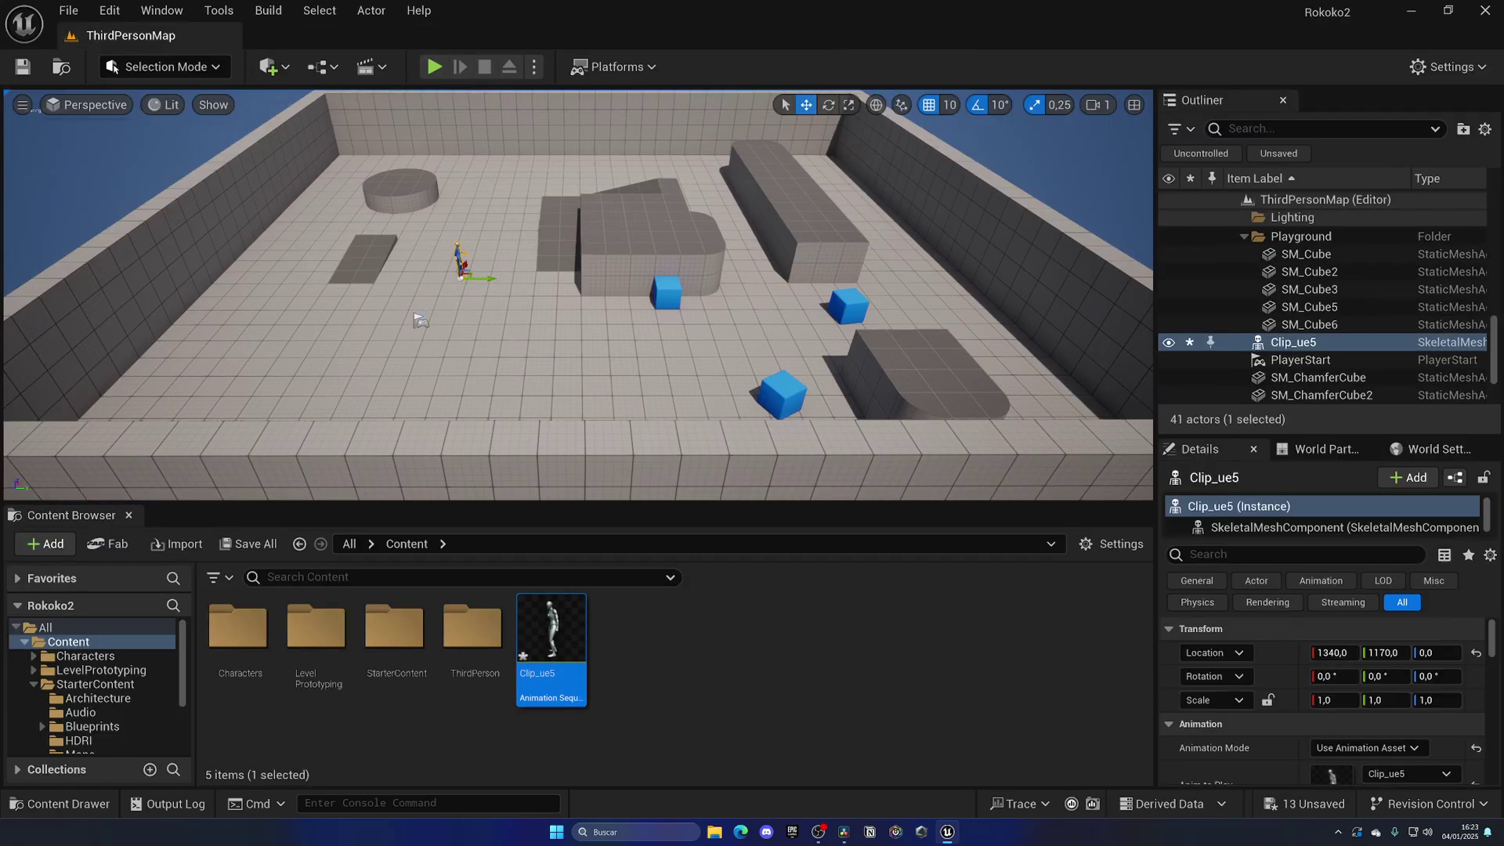
key(f)
key(e)
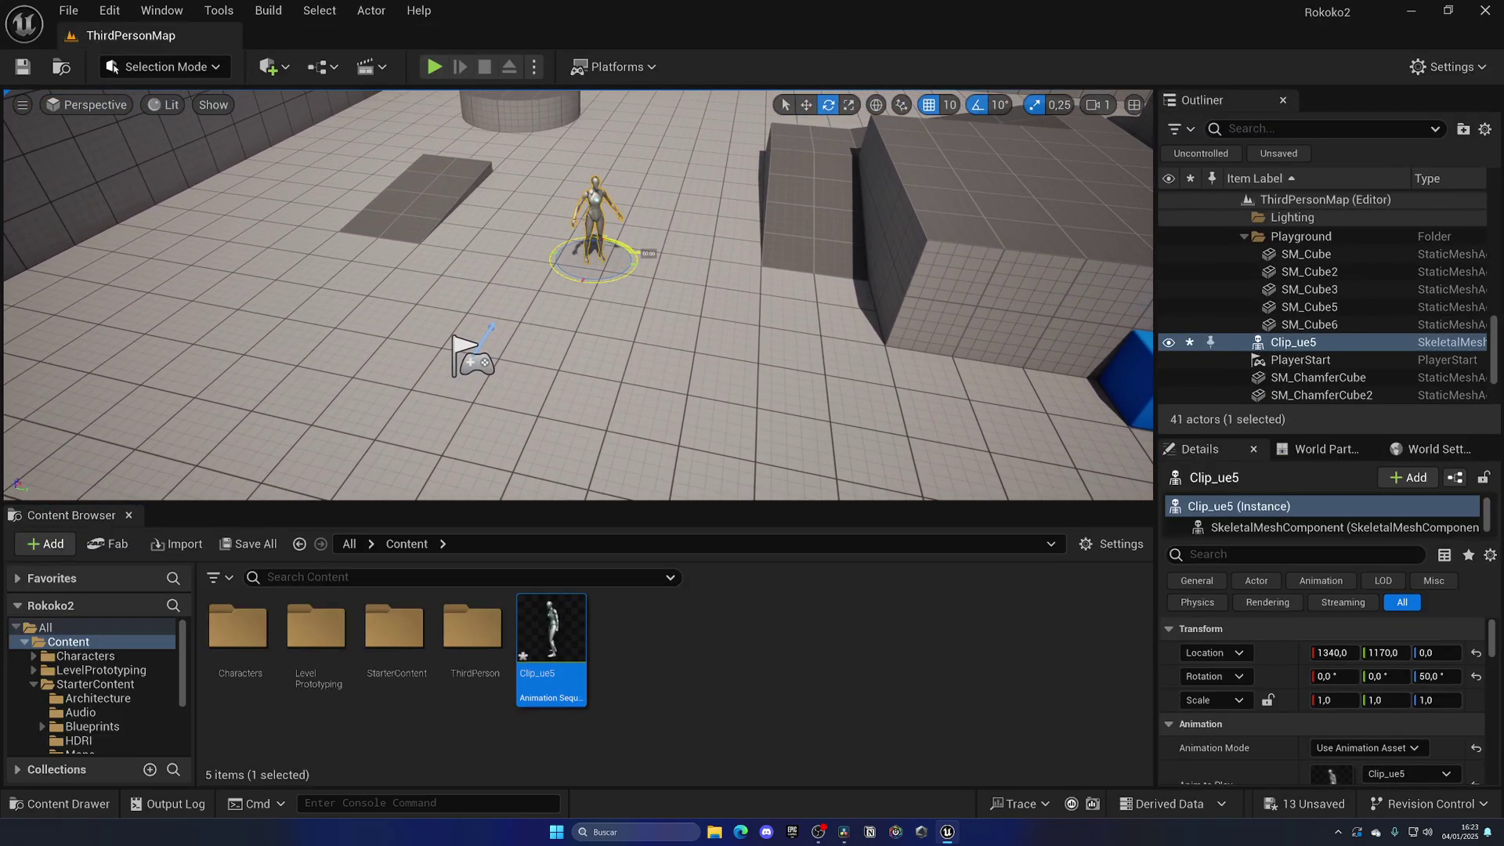
Step: Test-play the level, running the player forward before stopping
click(434, 67)
key(w)
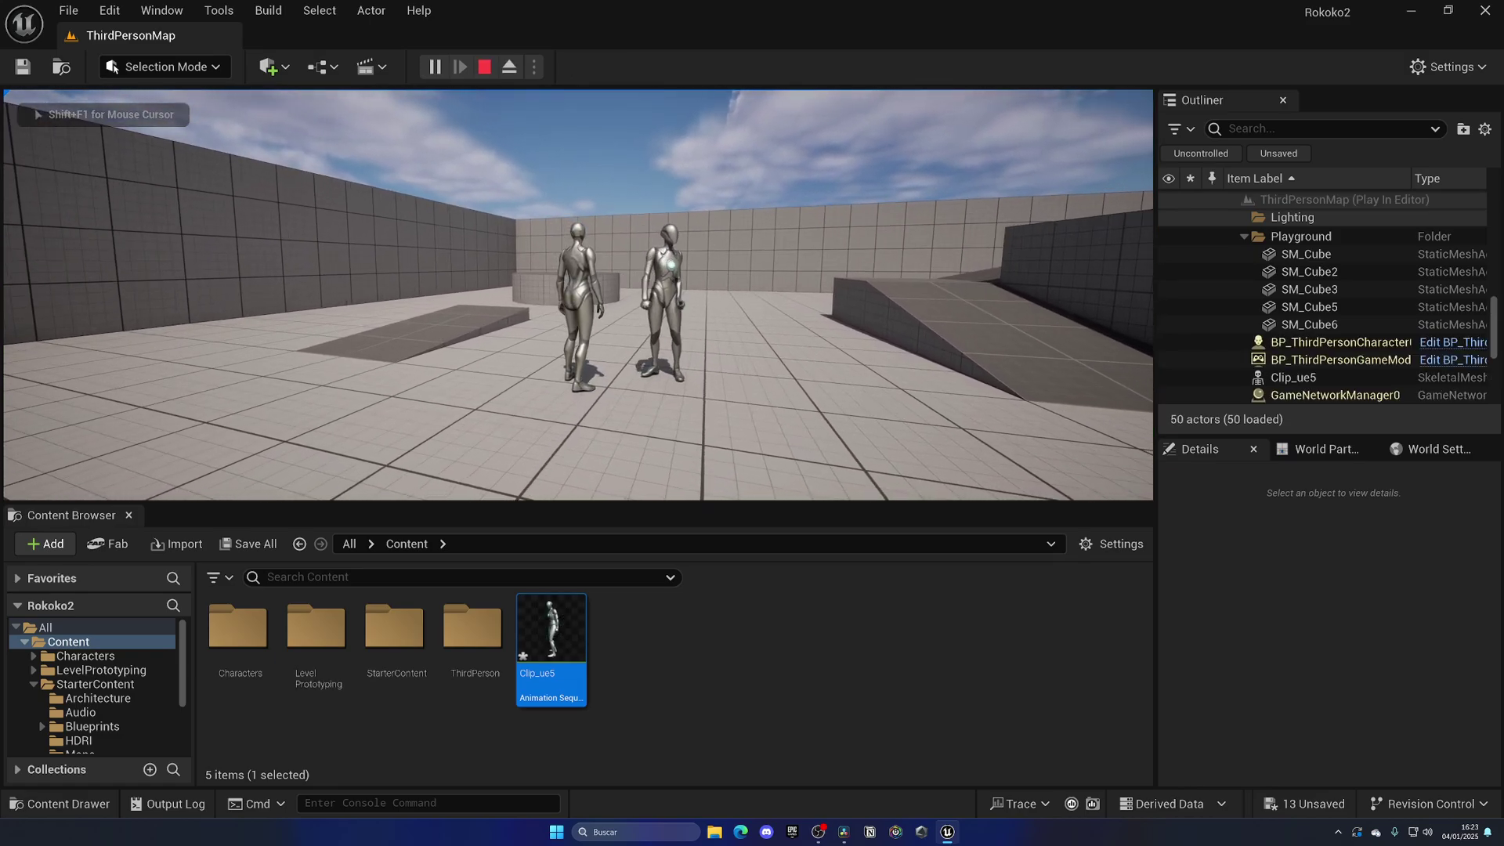
key(Escape)
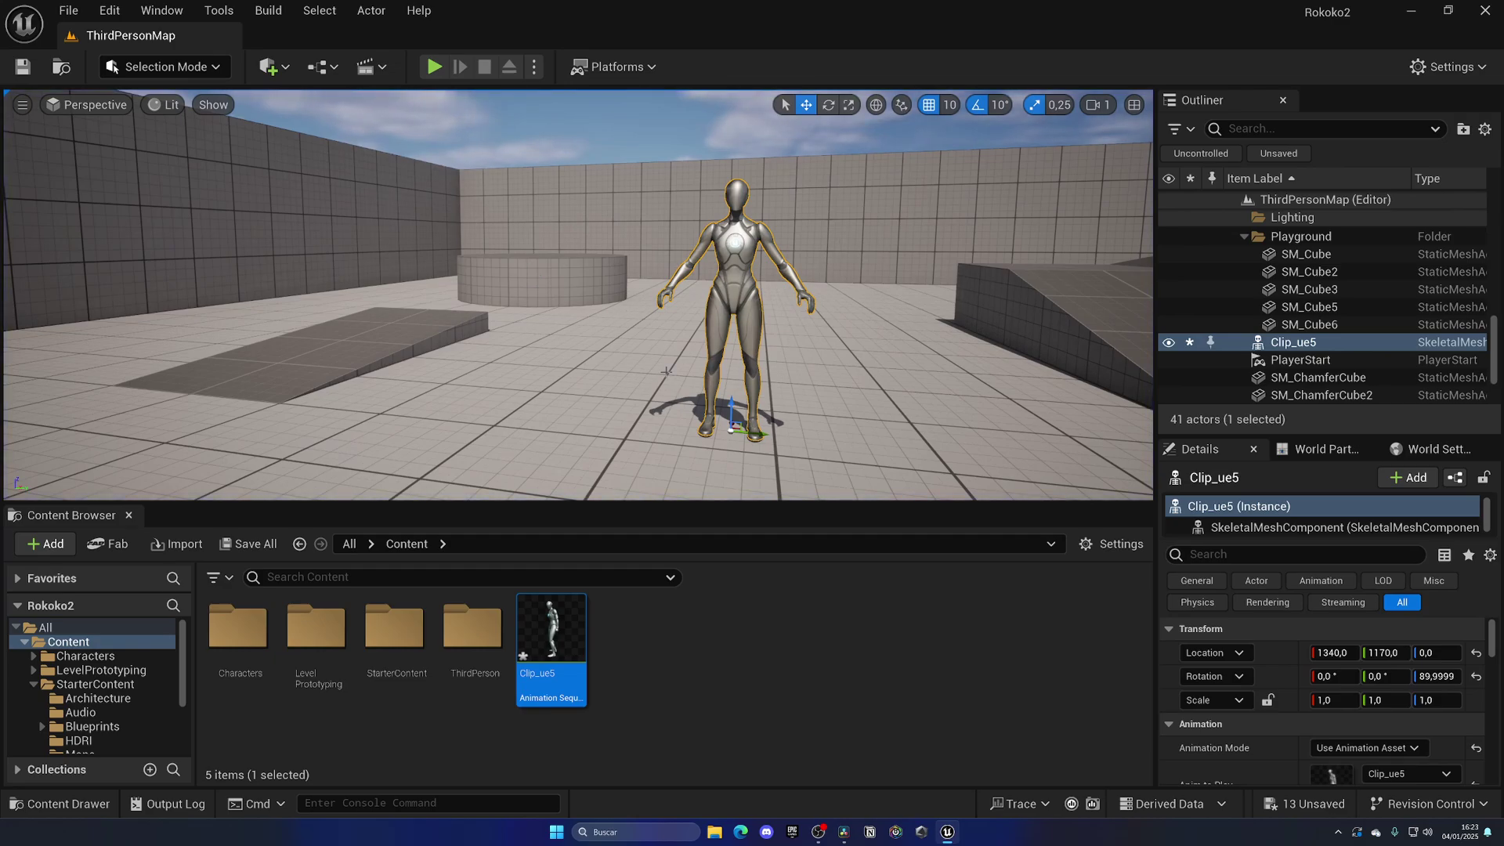
Step: Set up retargeting of Clip_ue5 with the UE4 SK_Mannequin as target mesh
right_click(552, 653)
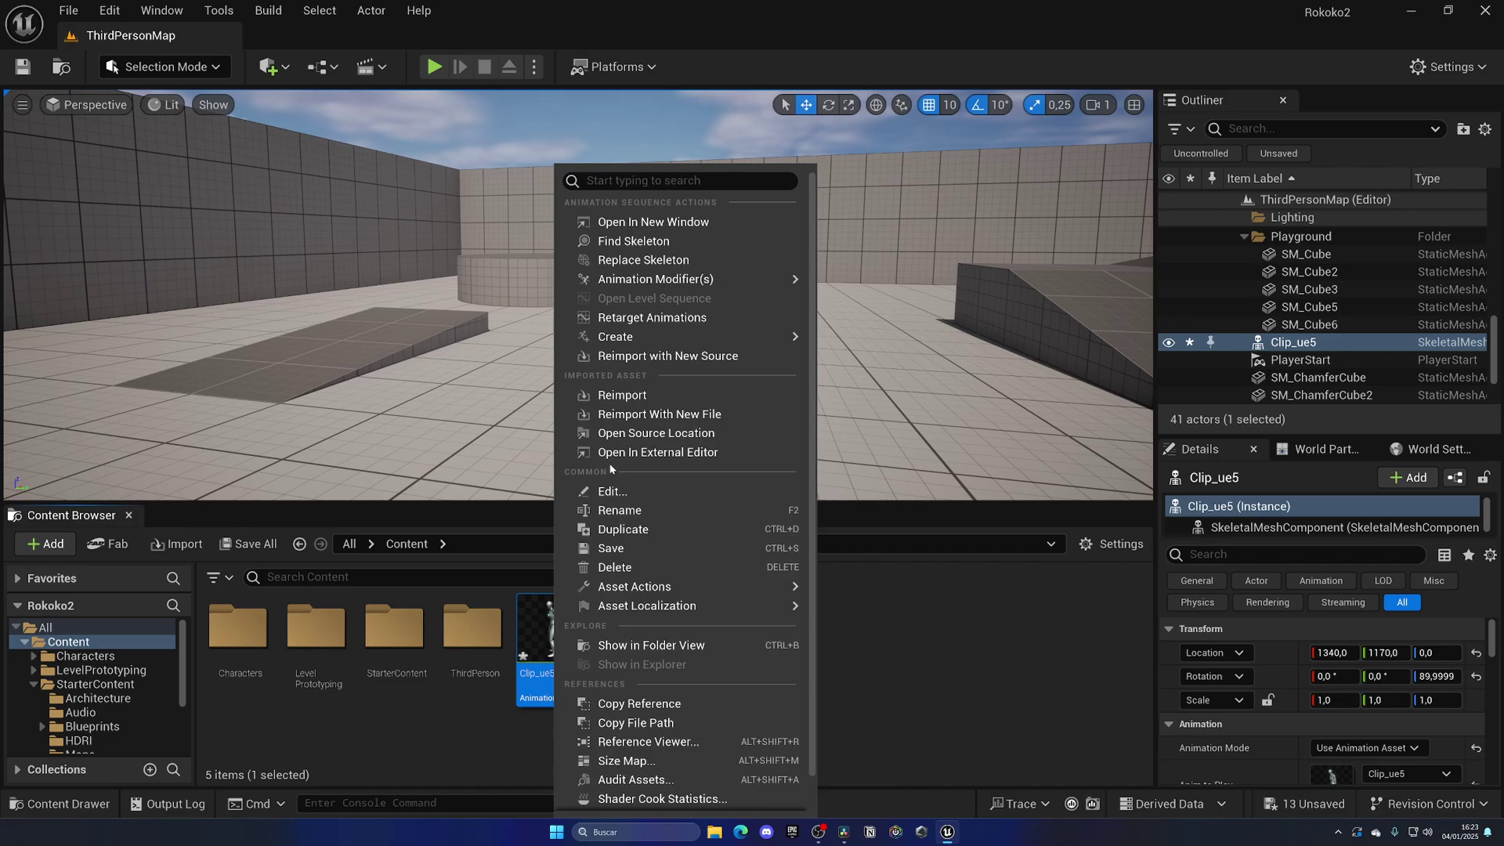
click(667, 318)
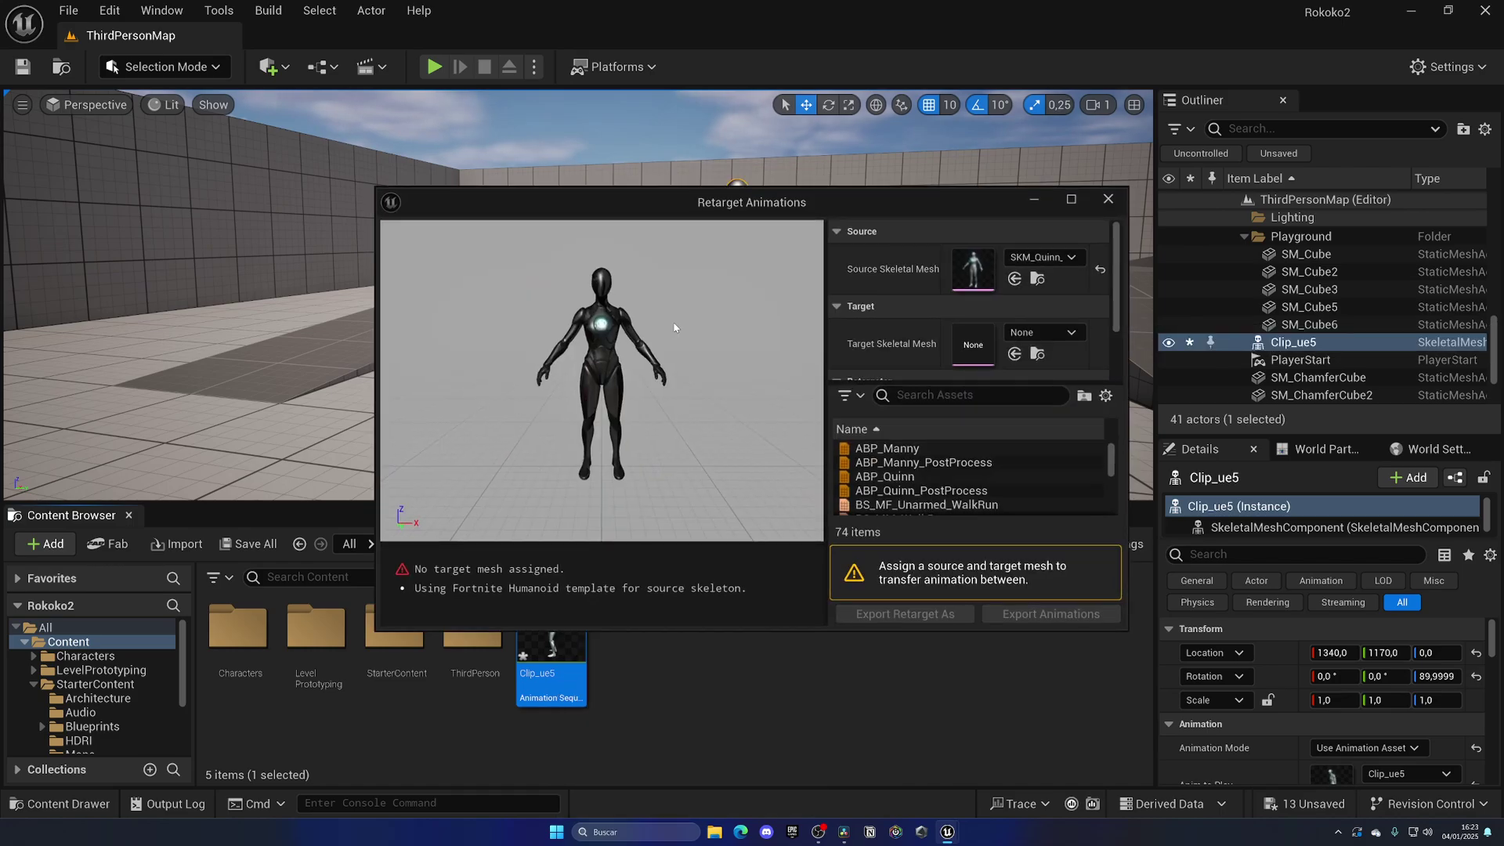
click(1057, 336)
scroll(1115, 588, down, 3)
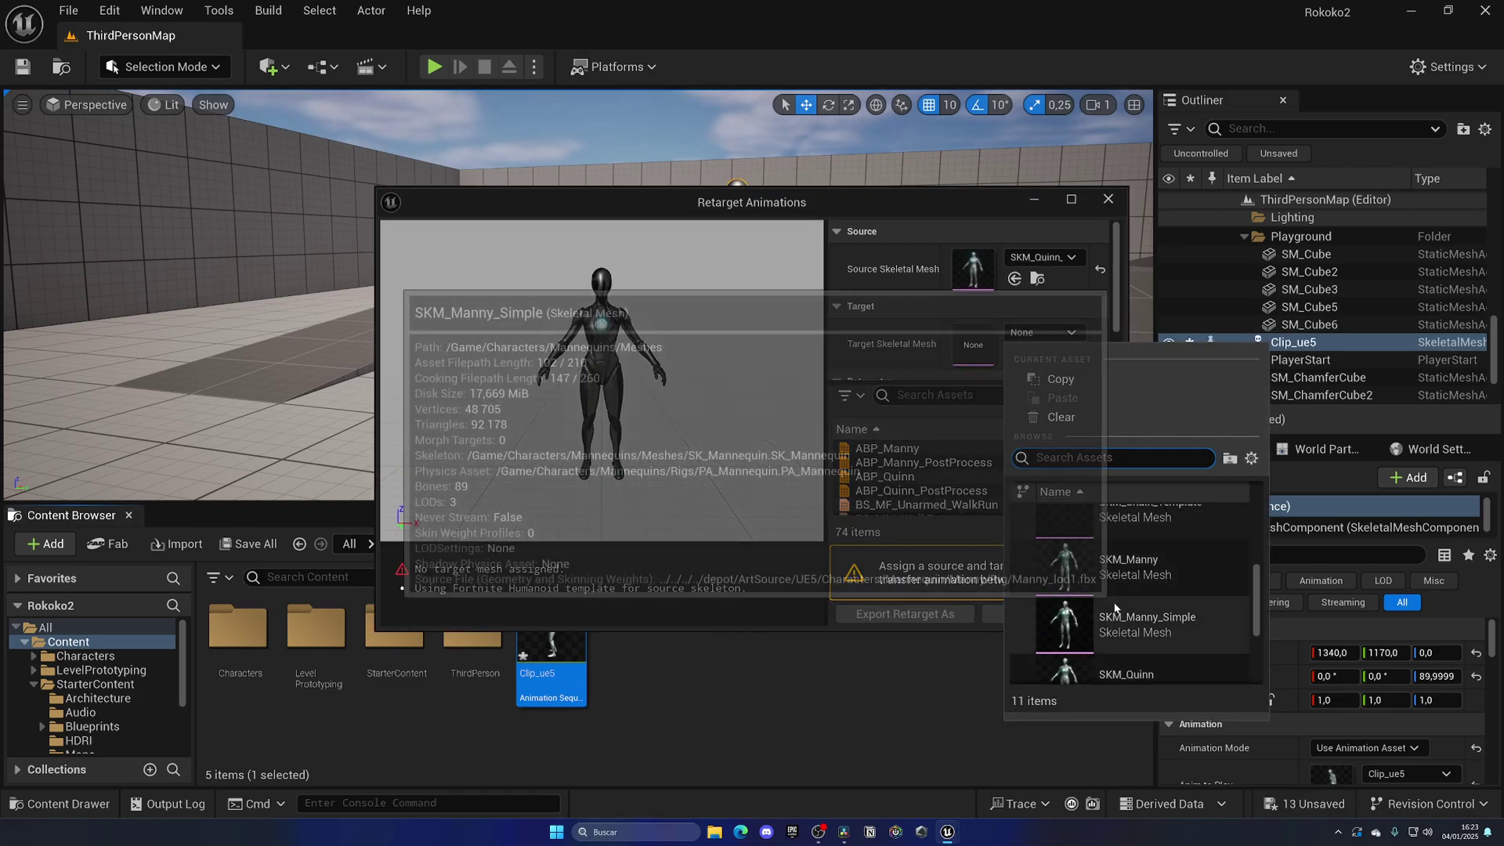
scroll(1115, 607, down, 2)
click(1116, 564)
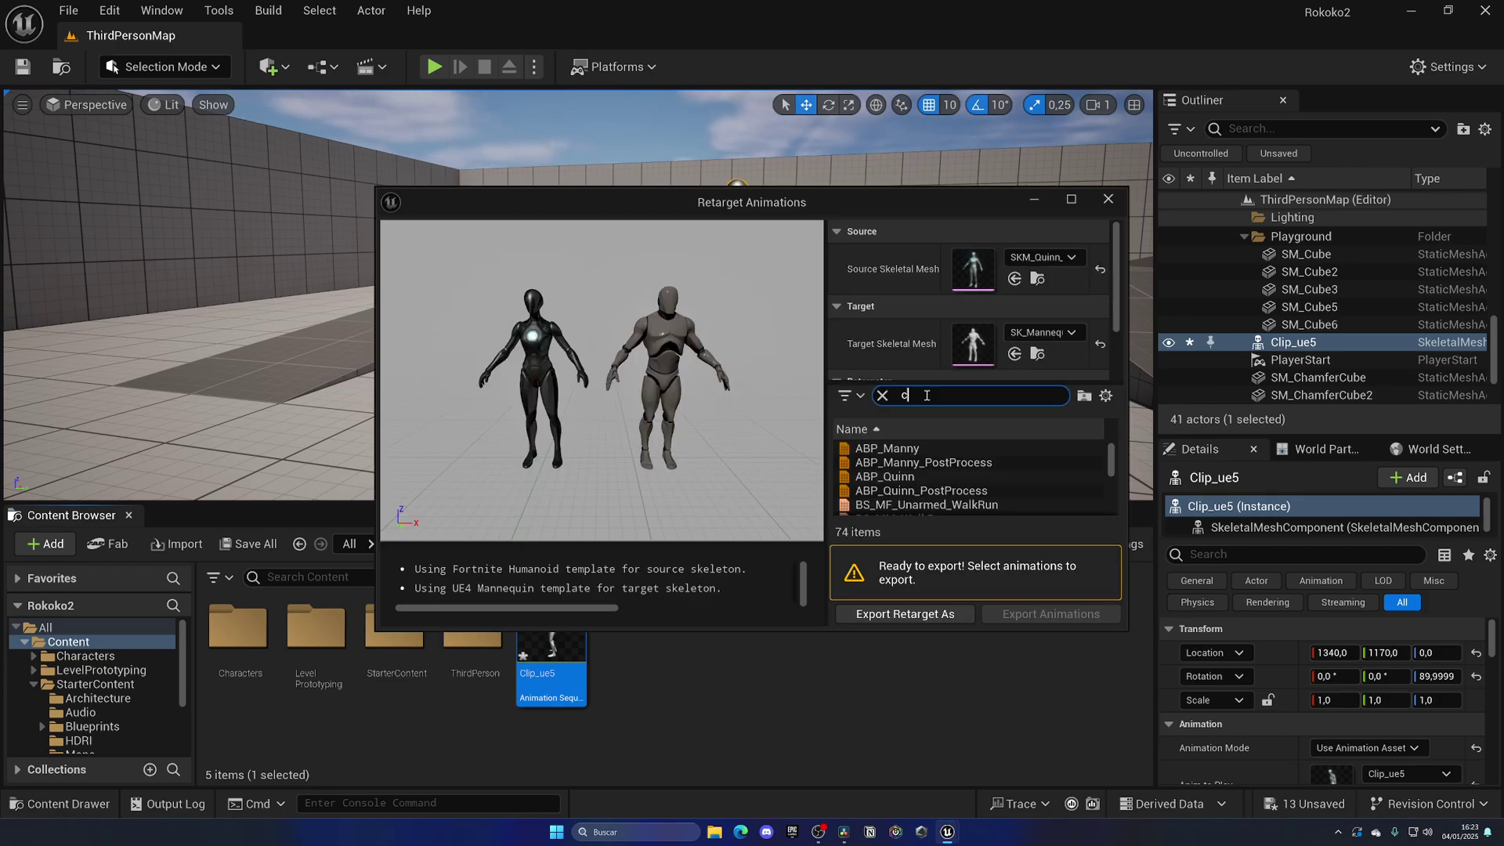
Step: Export the retargeted Clip_ue6 animation and drop it into the level
click(918, 447)
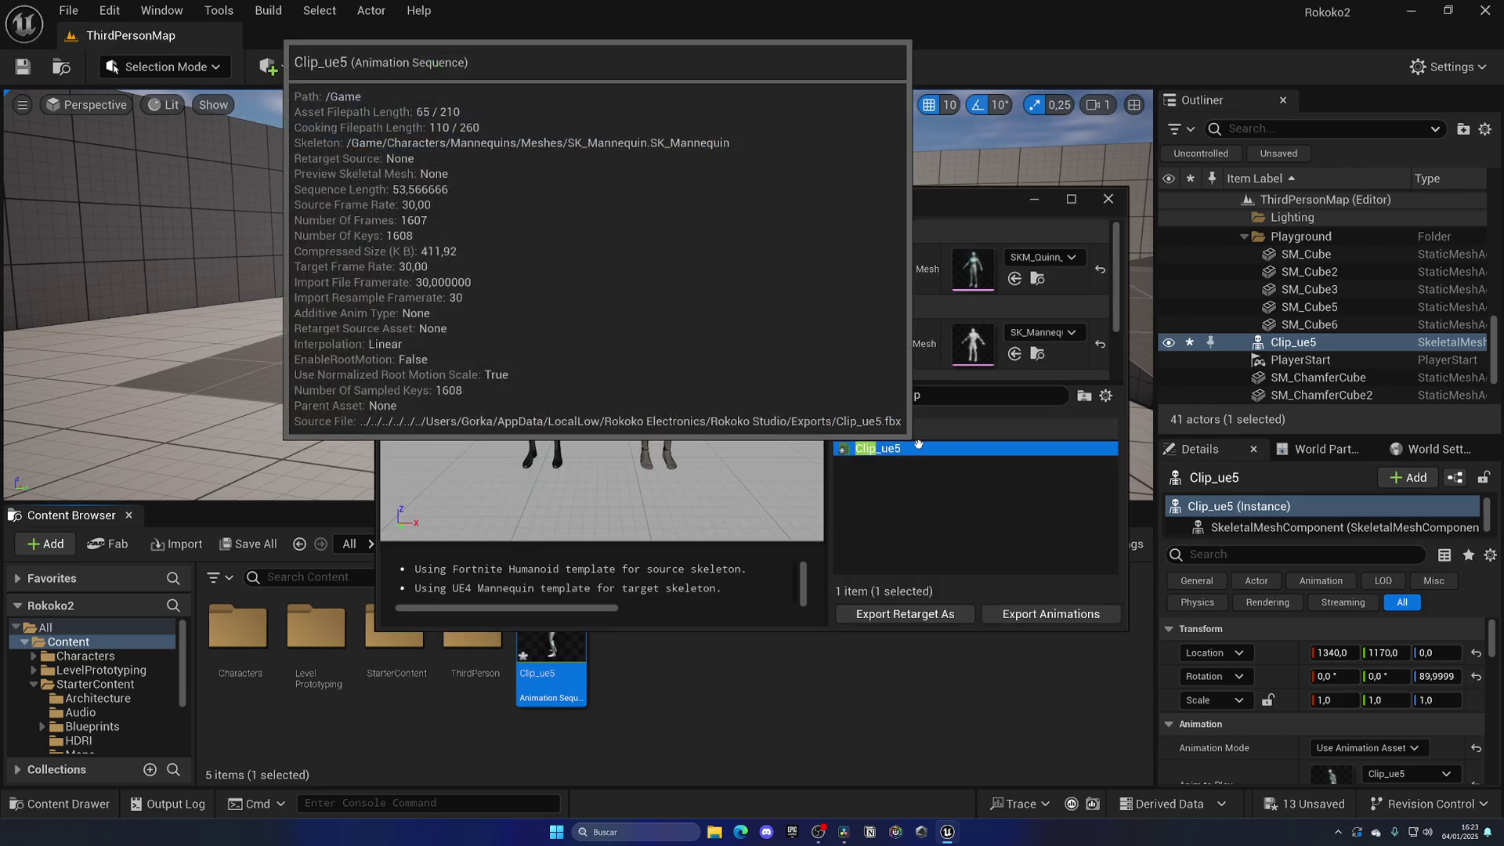
click(1023, 617)
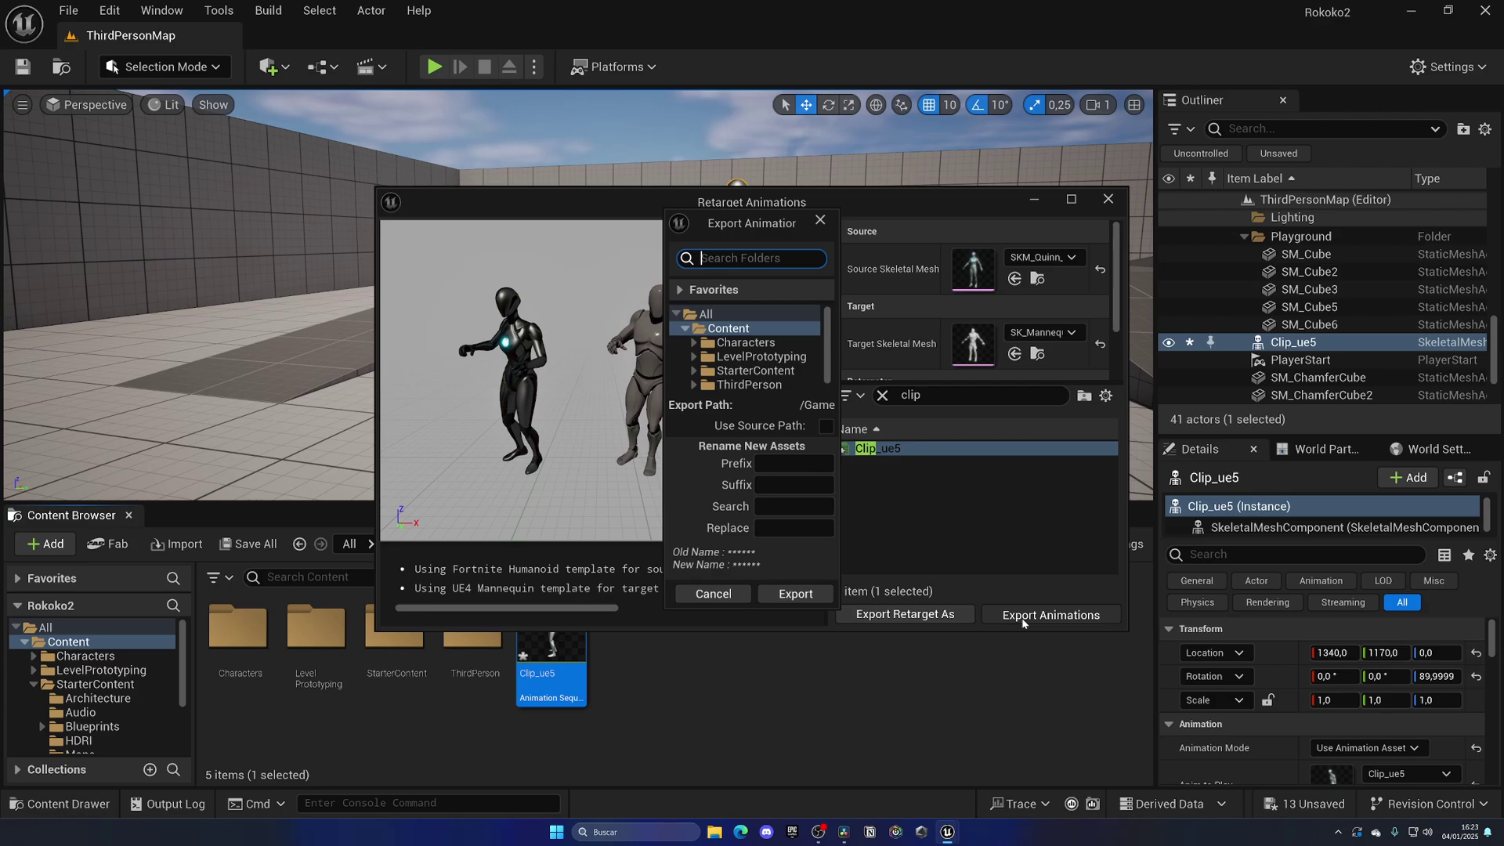
click(797, 594)
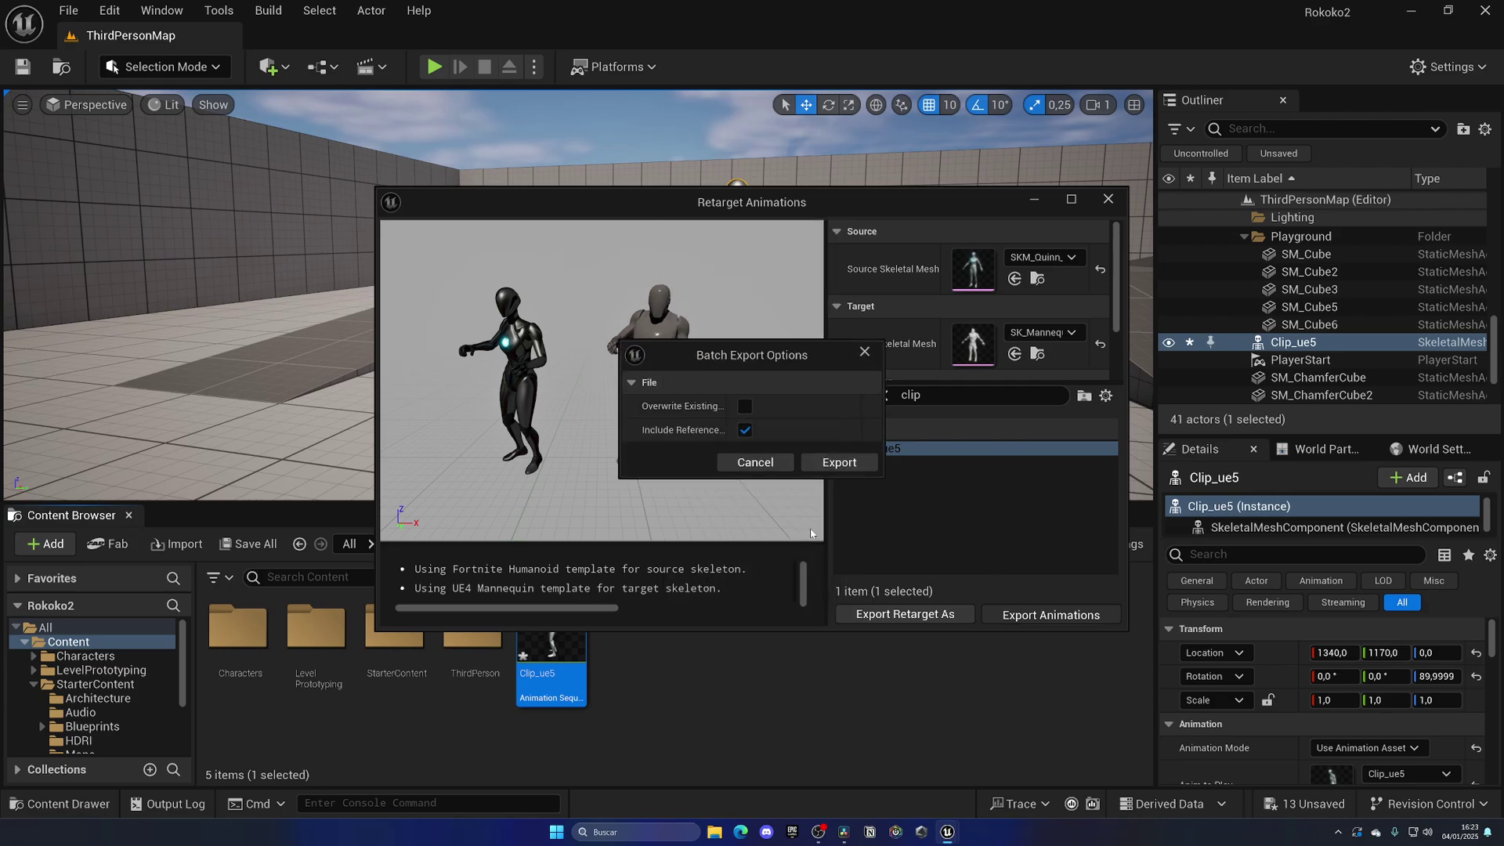
click(838, 465)
drag(629, 635, 558, 418)
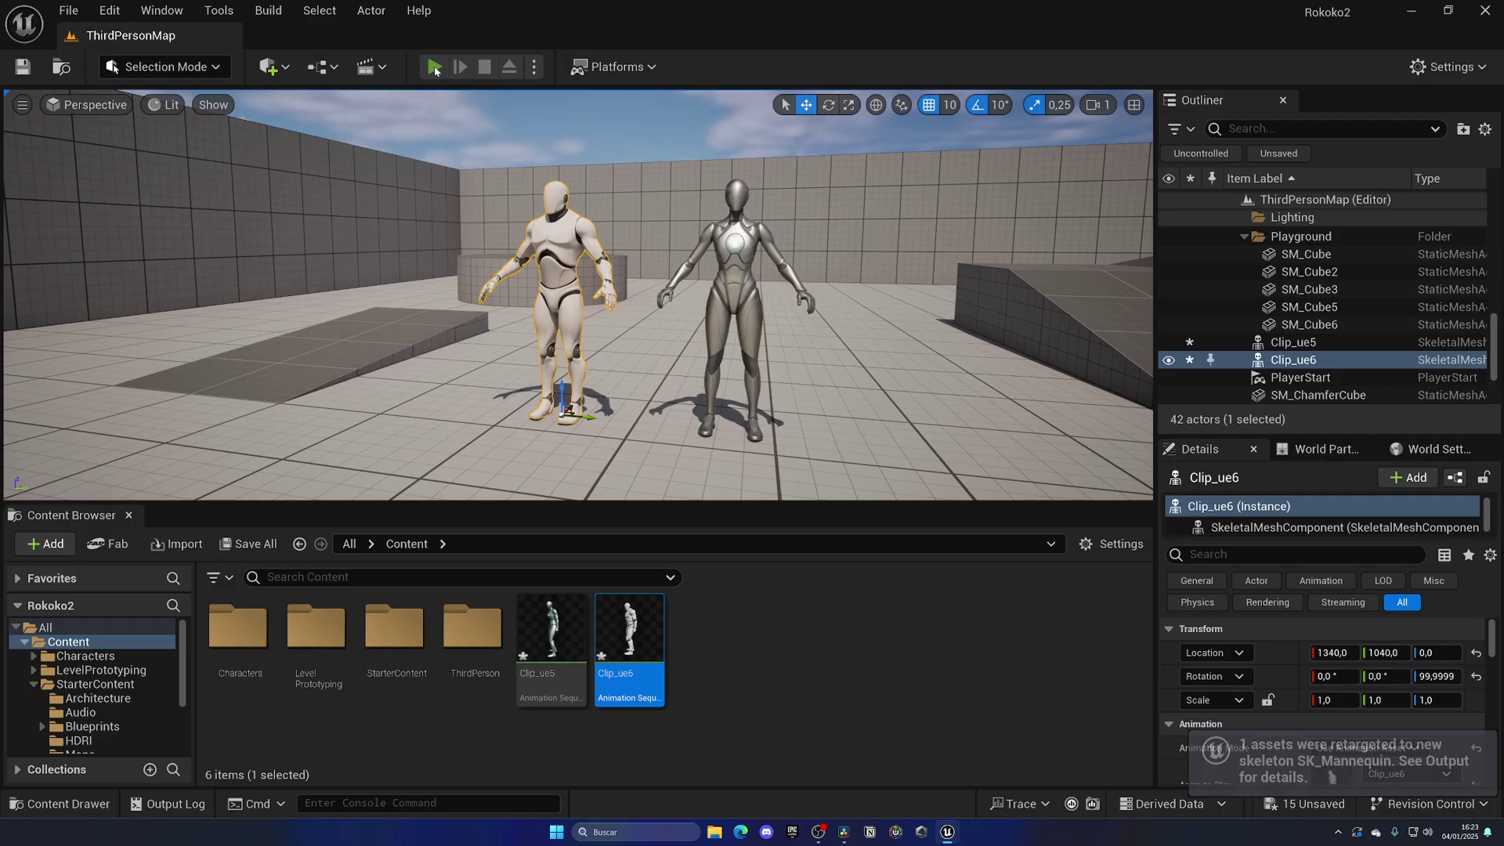
Step: Run Play In Editor to watch the Clip_ue5 and Clip_ue6 characters animate
click(434, 68)
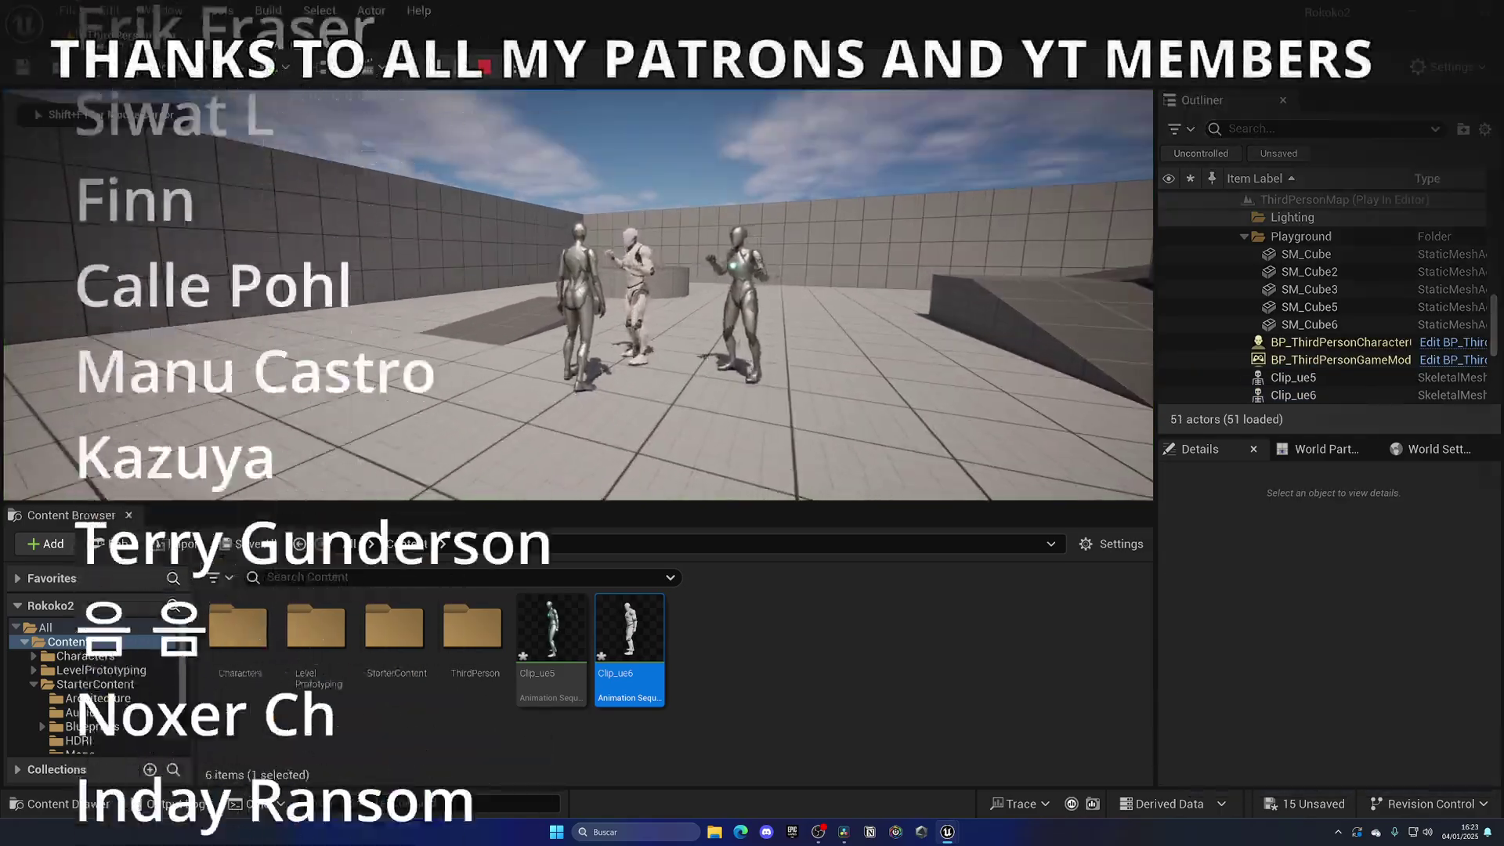